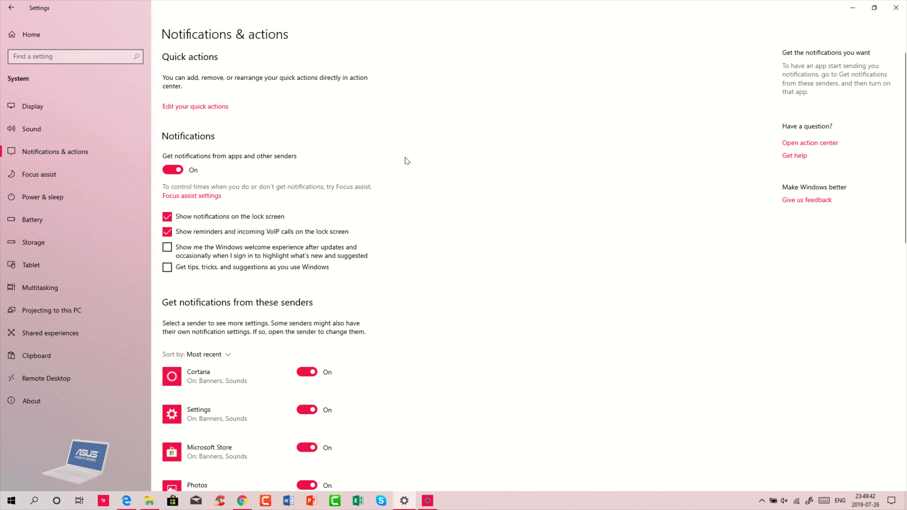
Step: View the Sound and Tablet settings pages, including the additional tablet settings
left_click(139, 121)
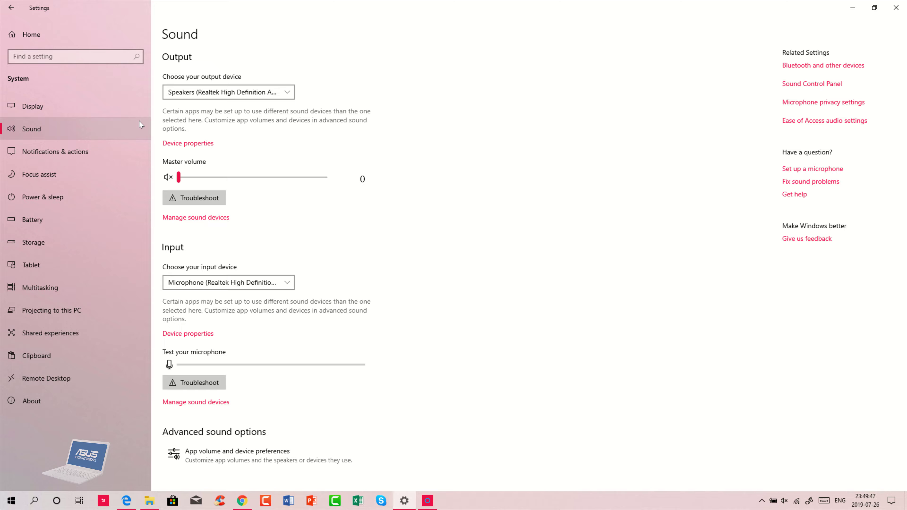
left_click(91, 266)
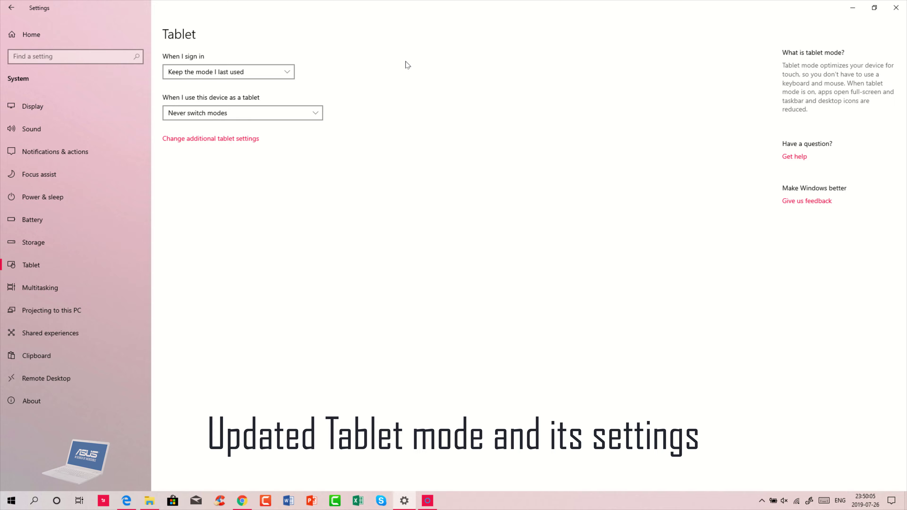
left_click(238, 140)
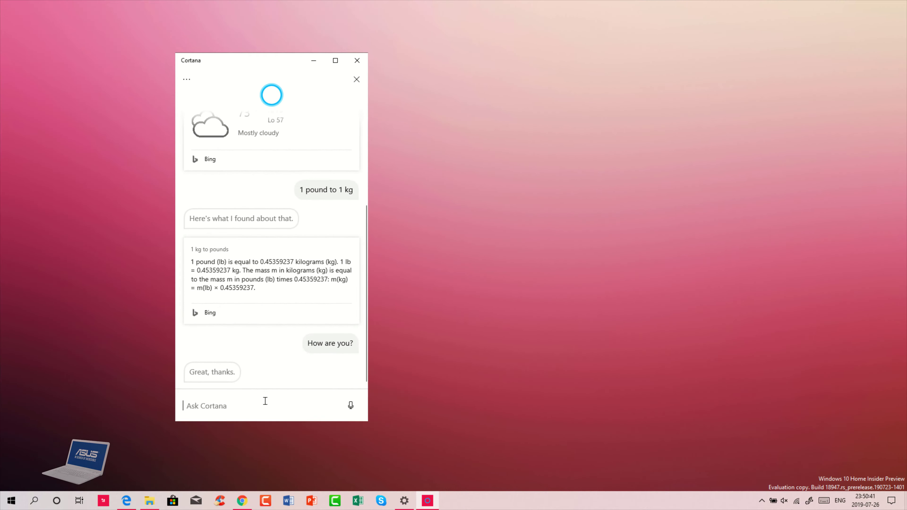
Step: In the Cortana app, send the queries "Weather in Vilnius" and "Weather in Palanga"
type("Weat")
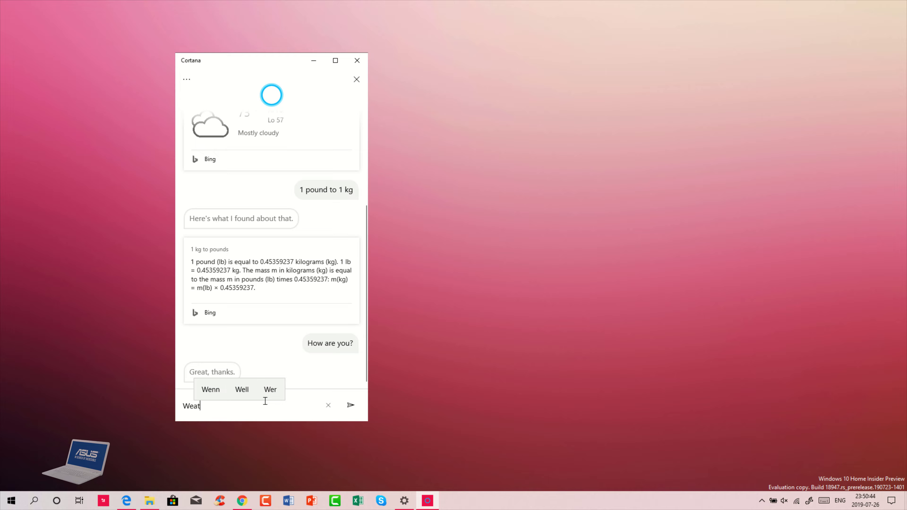
type("her in Vilnius")
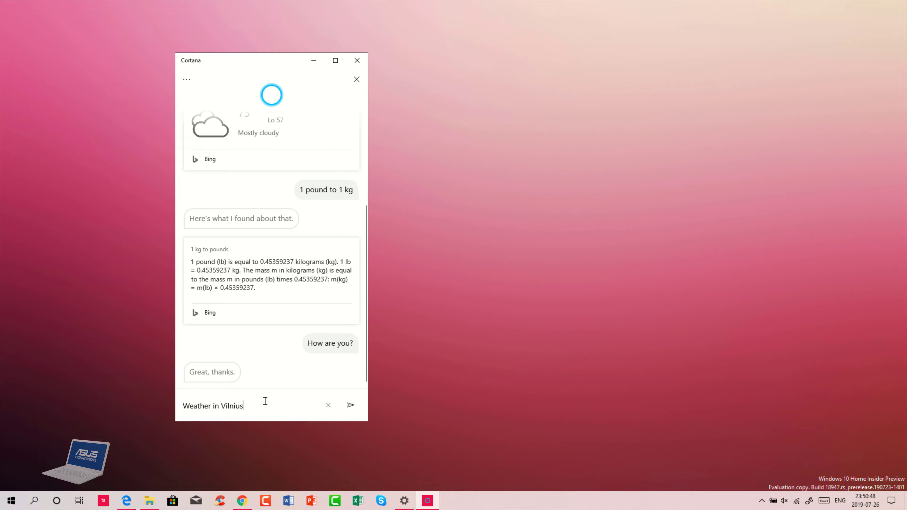
key("Return")
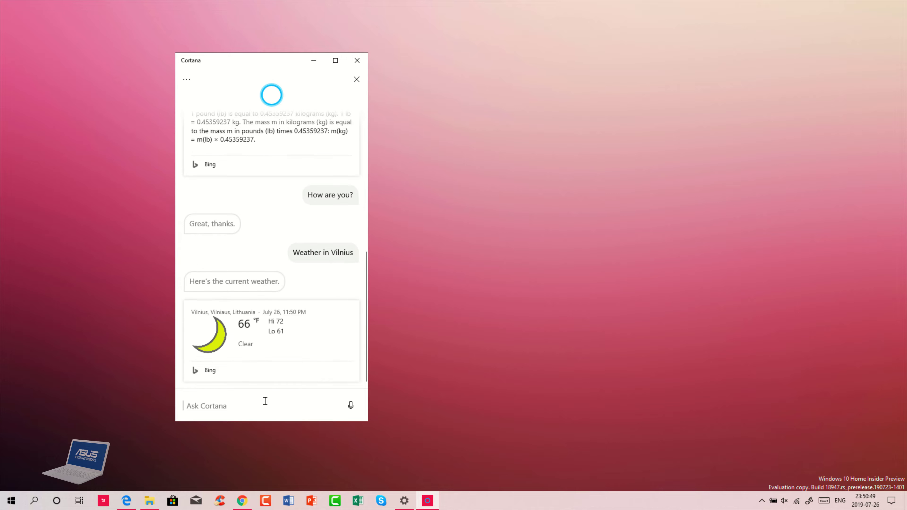
type("Weather i")
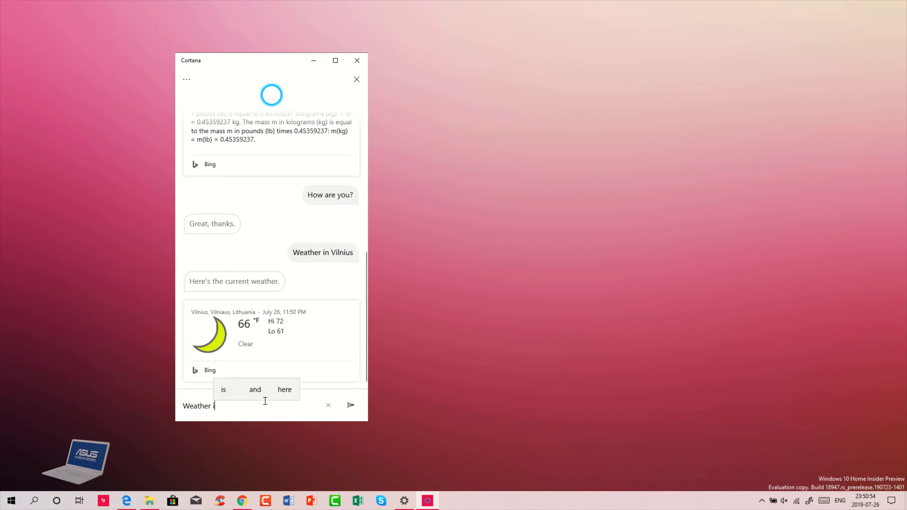
type("n Palanga")
key("Return")
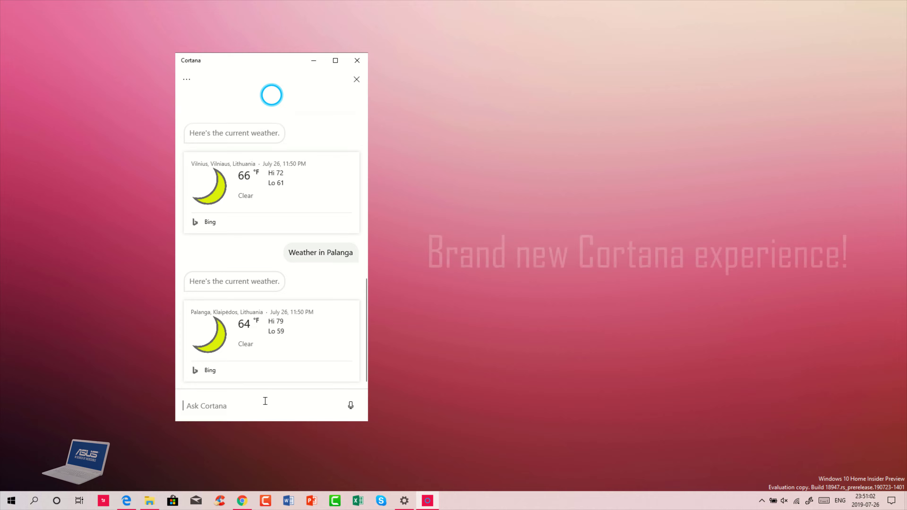
Step: Ask Cortana for "The capital of Kongo" and "The oldest tree in the world"
type("The capital of")
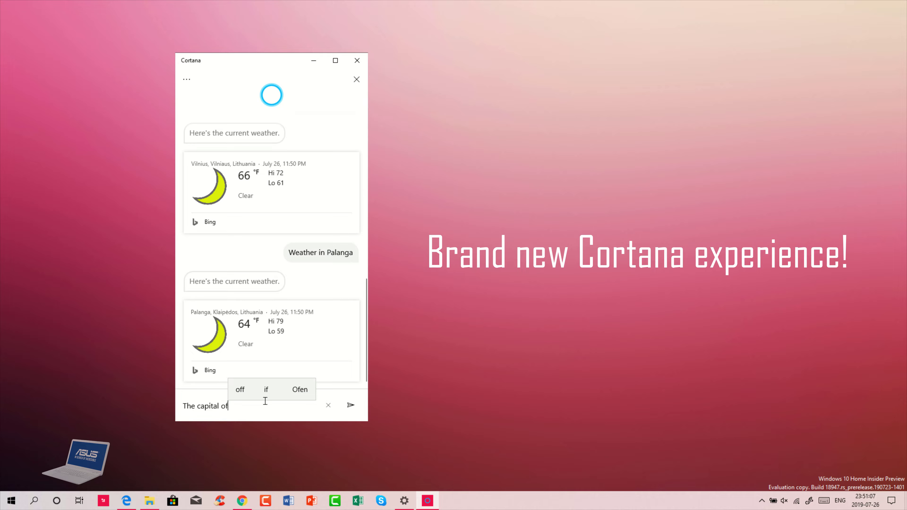
type(" Kongo")
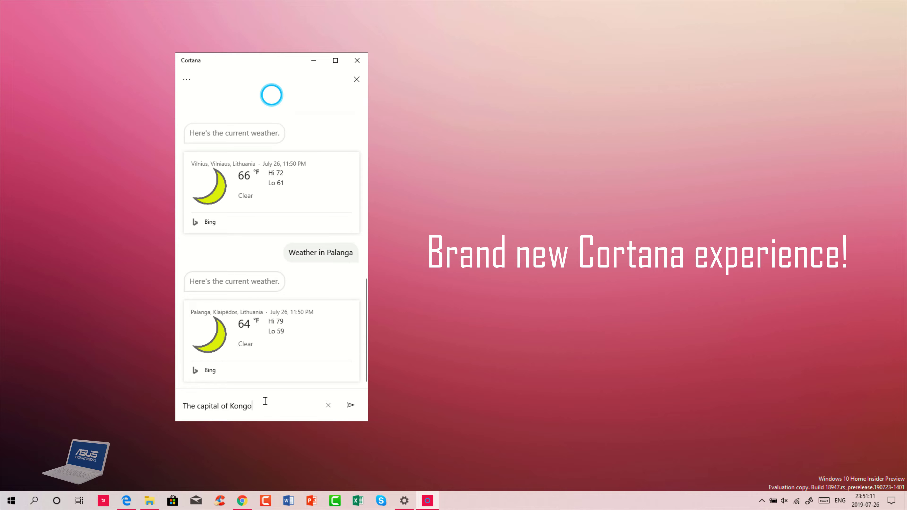
key("Return")
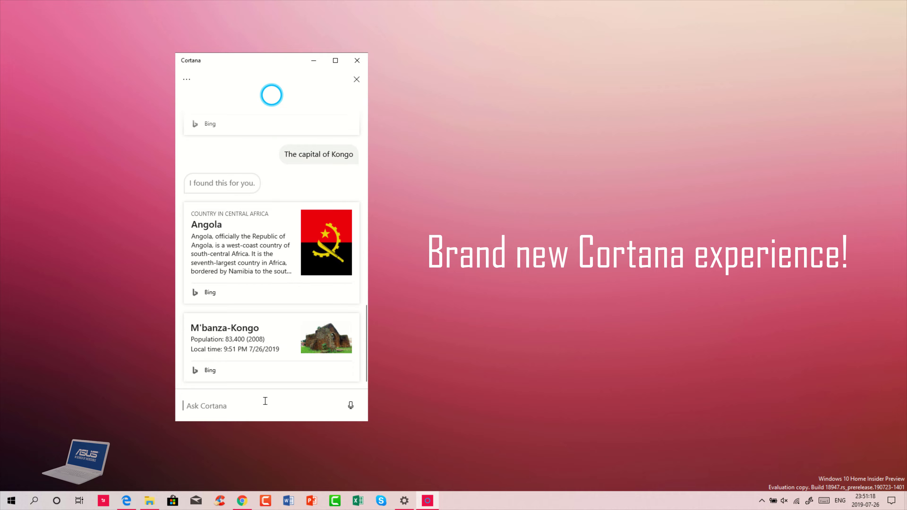
type("The oldest r")
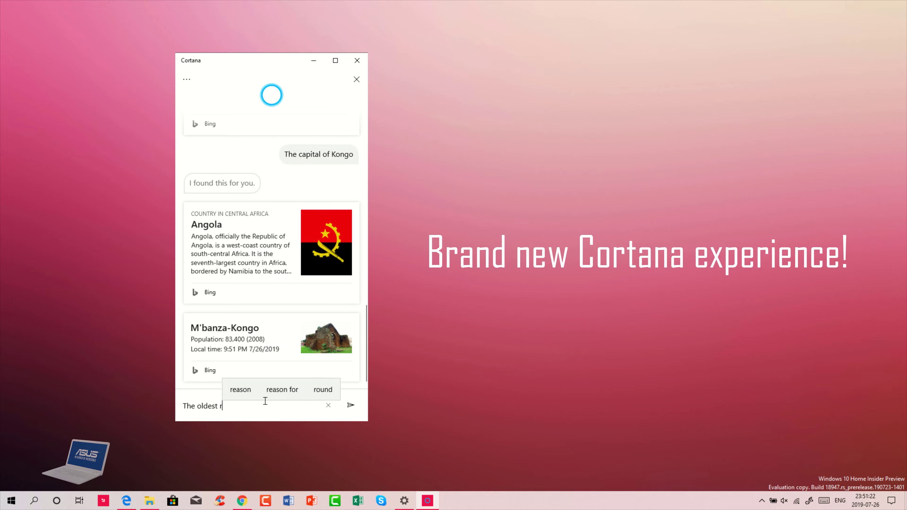
key("BackSpace")
type("tree in the w")
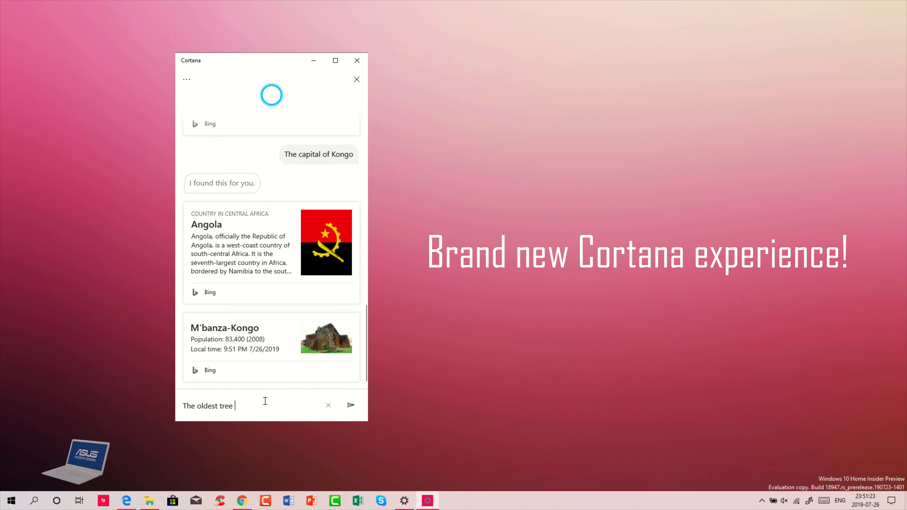
type("orld")
key("Return")
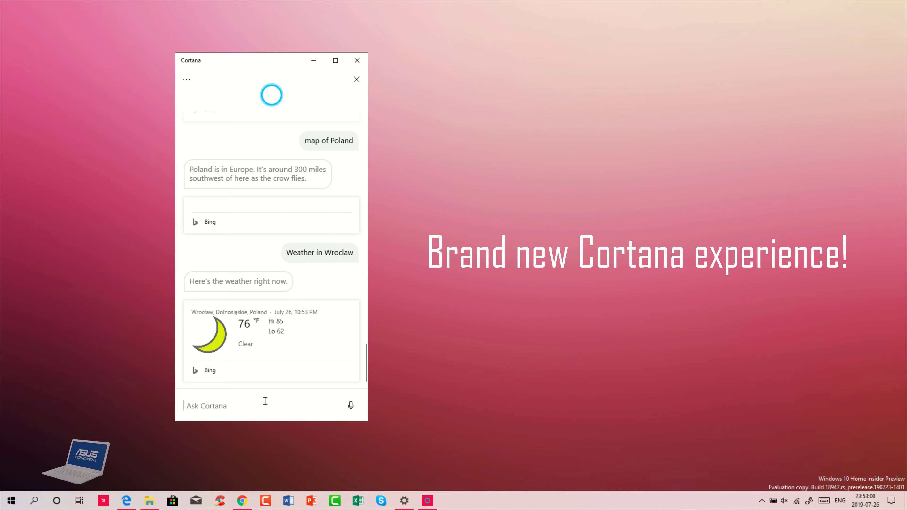
Step: Greet Cortana with the messages "Hey, Cortana!" and "Hi, Cortana"
type("Hey, C")
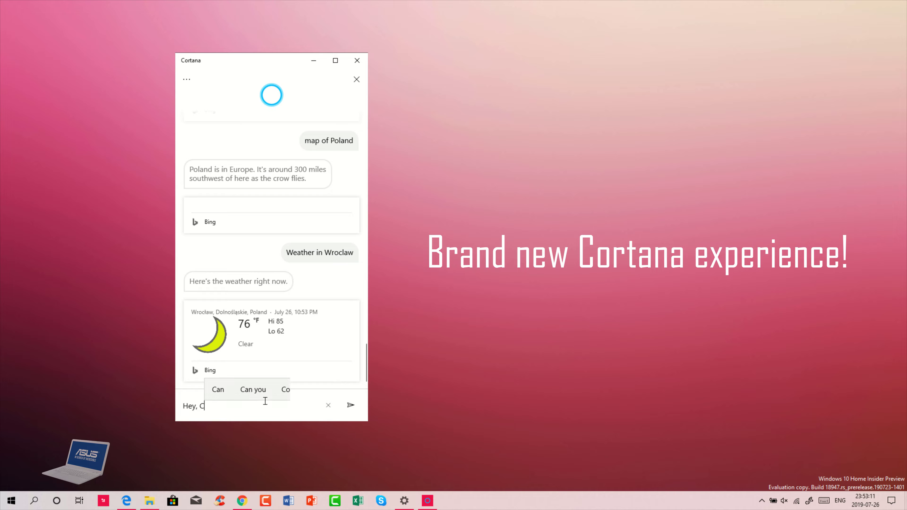
type("ortana!")
key("Return")
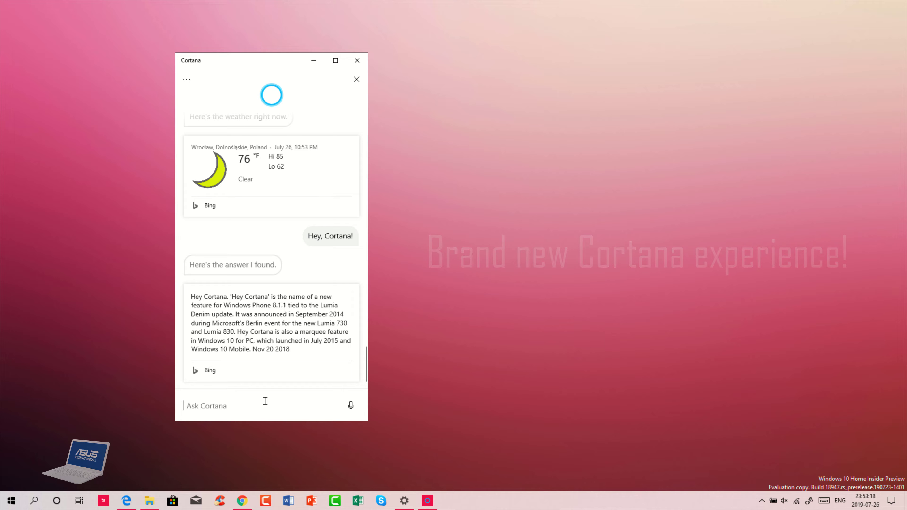
type("Hi, C")
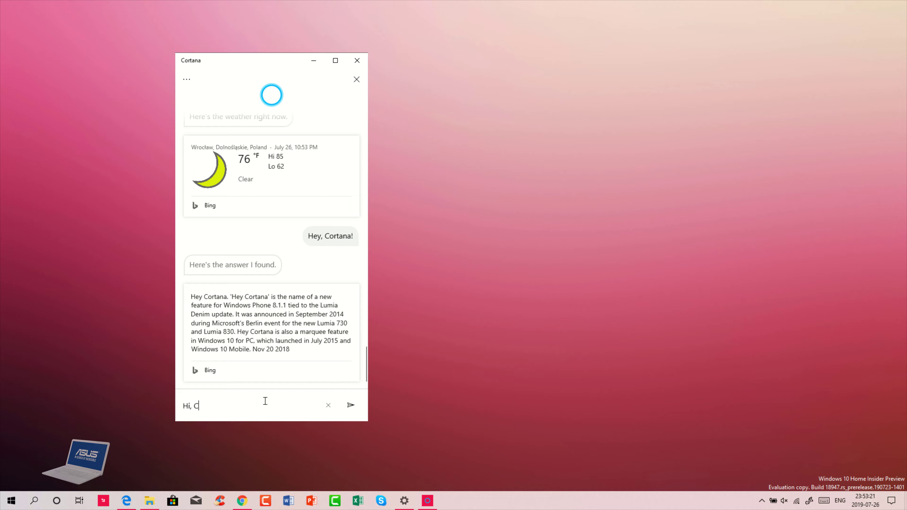
type("ortanan")
key("Return")
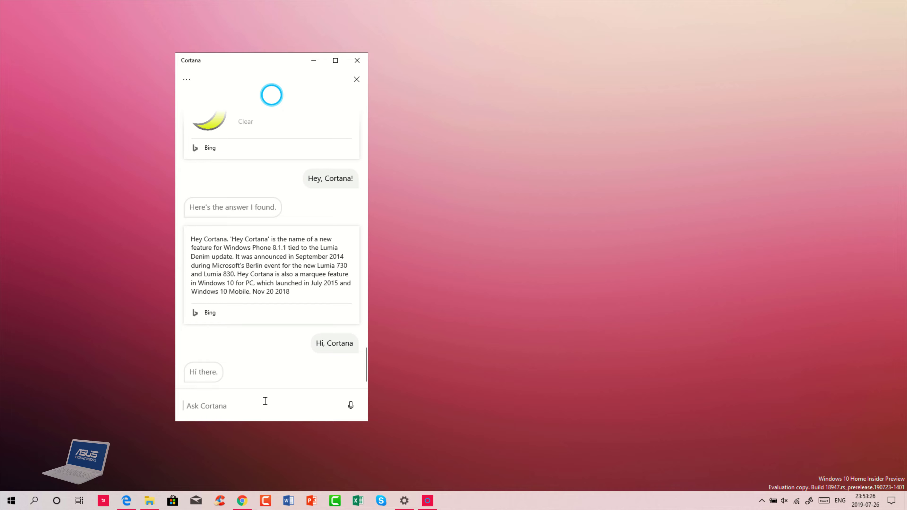
Step: Send Cortana the message "What's up?", correcting the typing errors before sending
left_click(265, 401)
type("What")
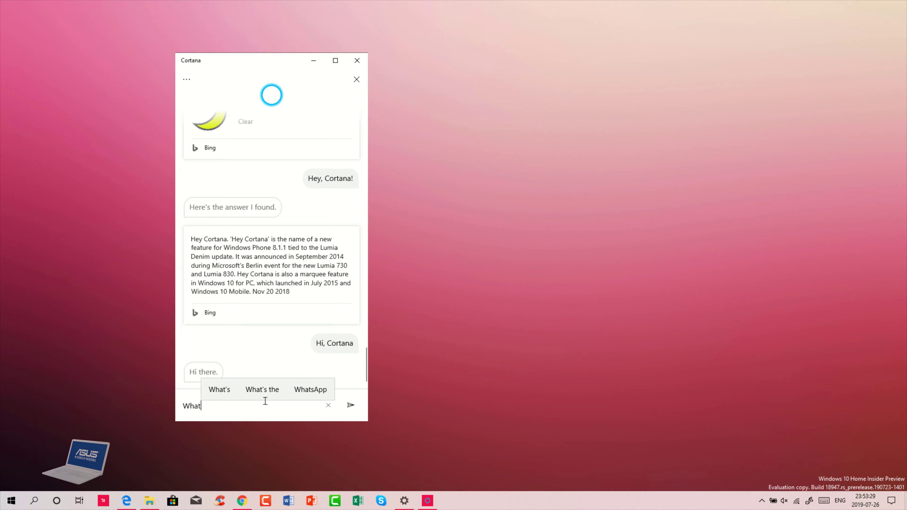
type(";s up")
key("BackSpace")
key("BackSpace")
key("BackSpace")
key("BackSpace")
key("BackSpace")
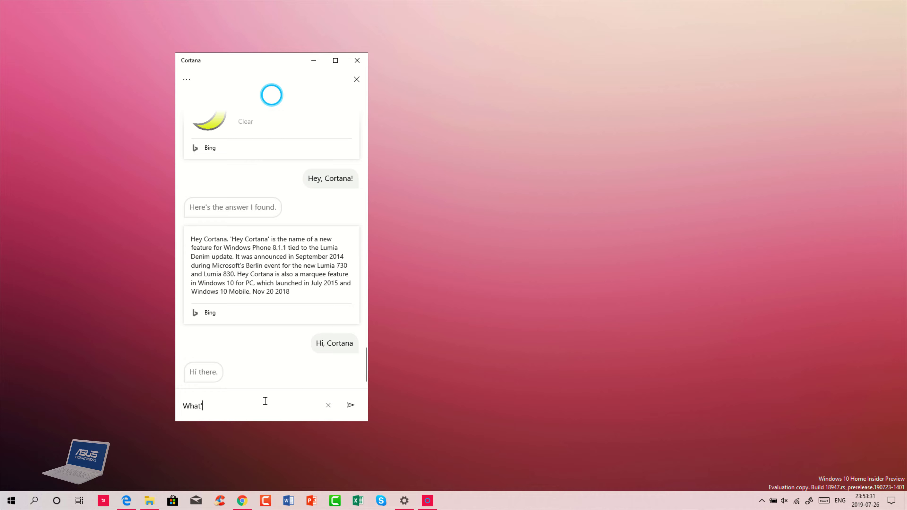
type("'u")
key("BackSpace")
type("s up?")
key("Return")
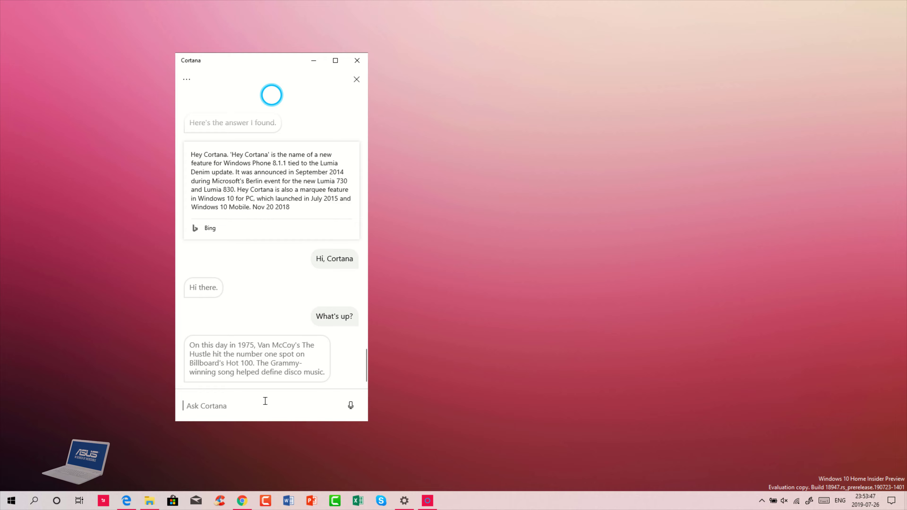
Step: Ask Cortana the question "Cortana, how old are you?"
type("Cor")
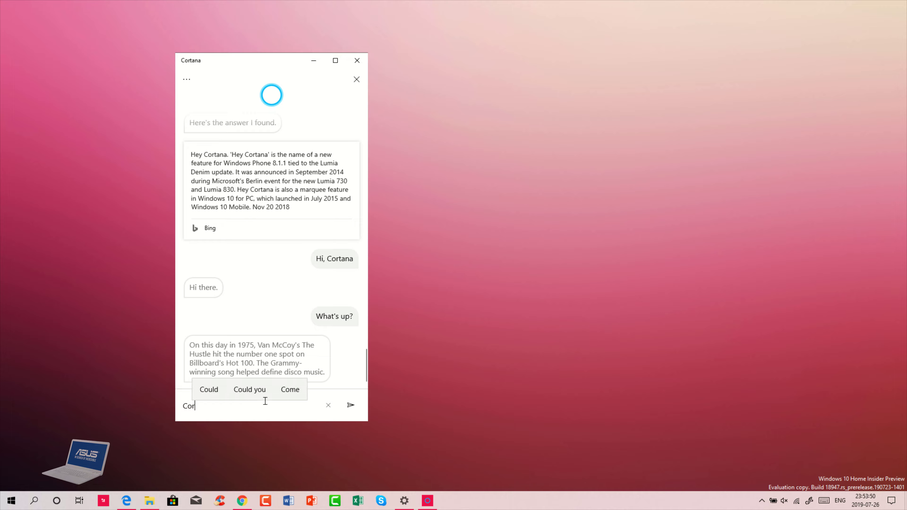
type("tana, how old a")
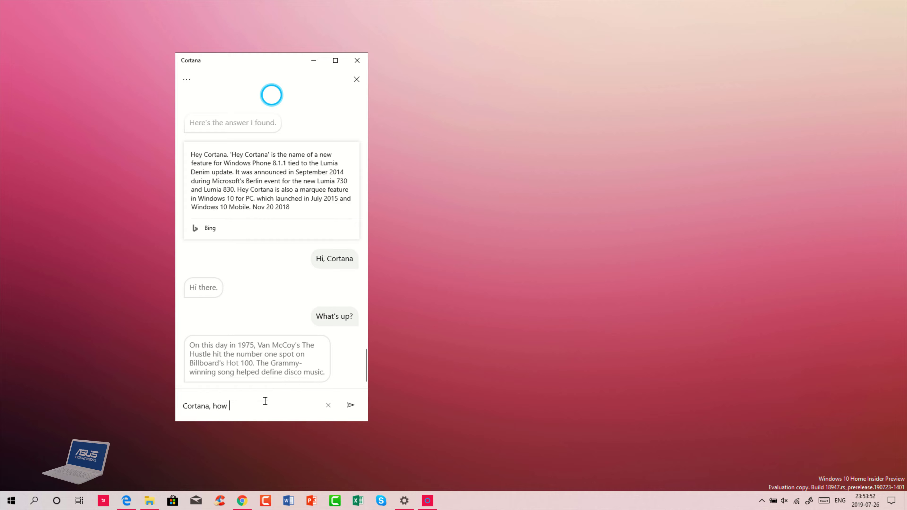
type("re you?")
key("Return")
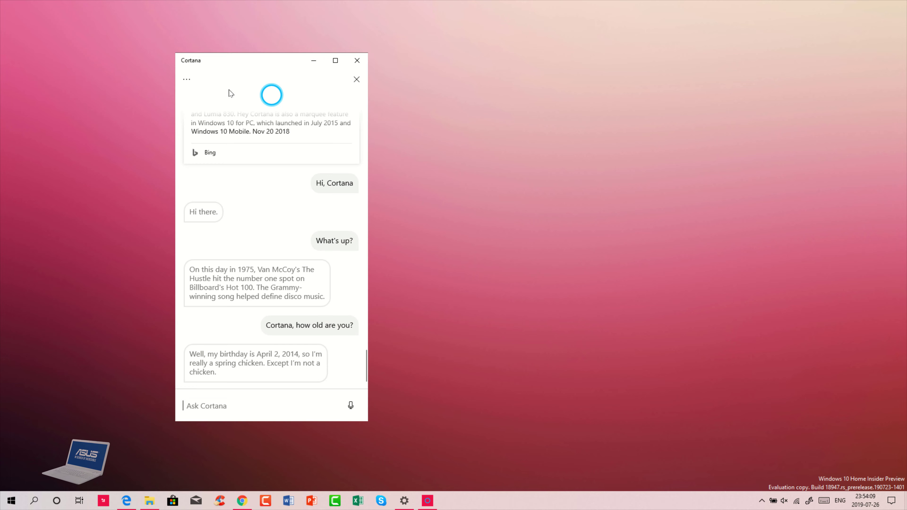
Step: Look through Cortana's settings and the services that can be linked under Manage accounts, and return to the settings overview
left_click(186, 79)
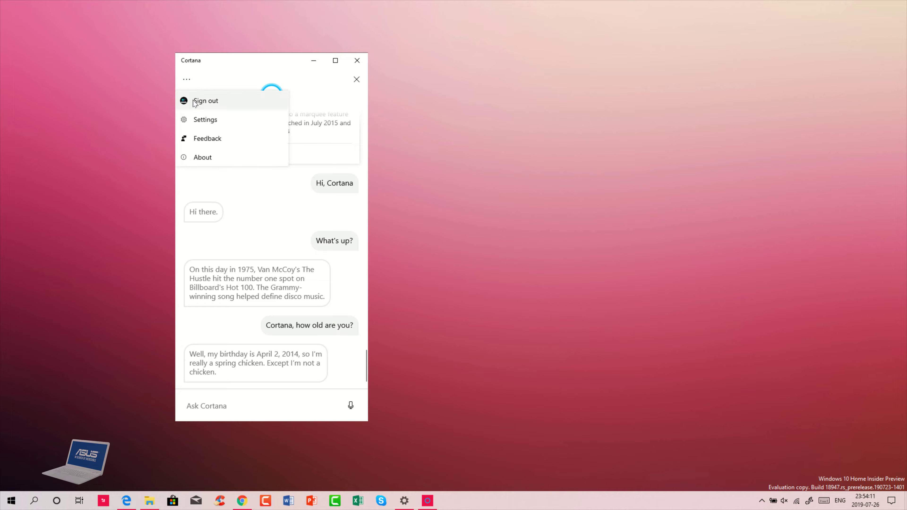
left_click(193, 121)
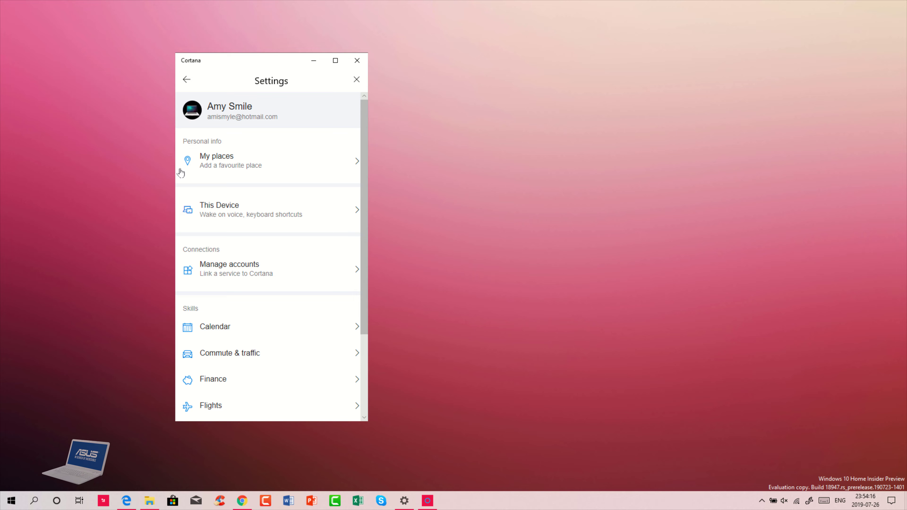
scroll(181, 173, "down", 1)
scroll(181, 172, "down", 2)
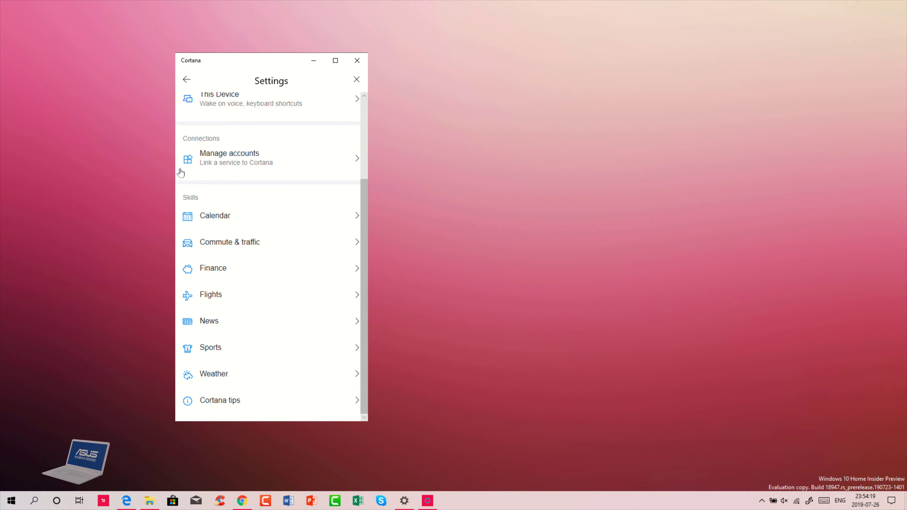
left_click(317, 163)
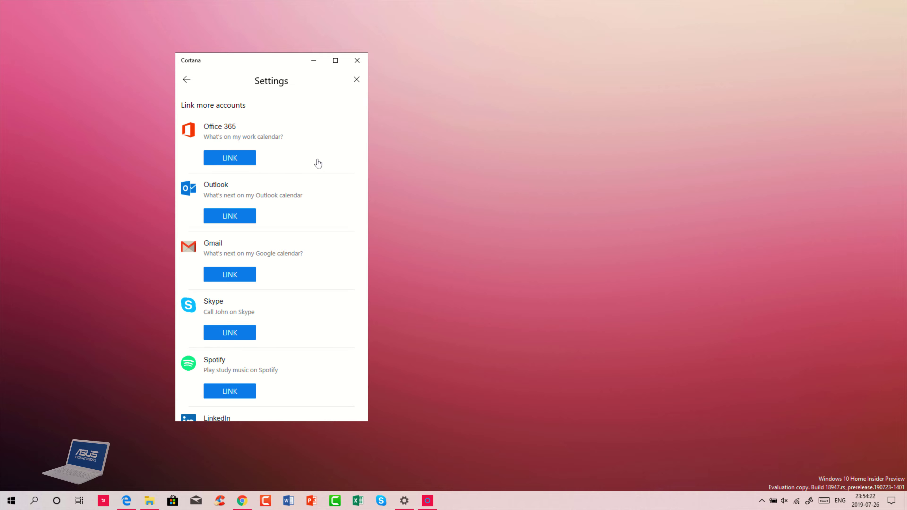
scroll(317, 163, "down", 1)
scroll(316, 162, "up", 1)
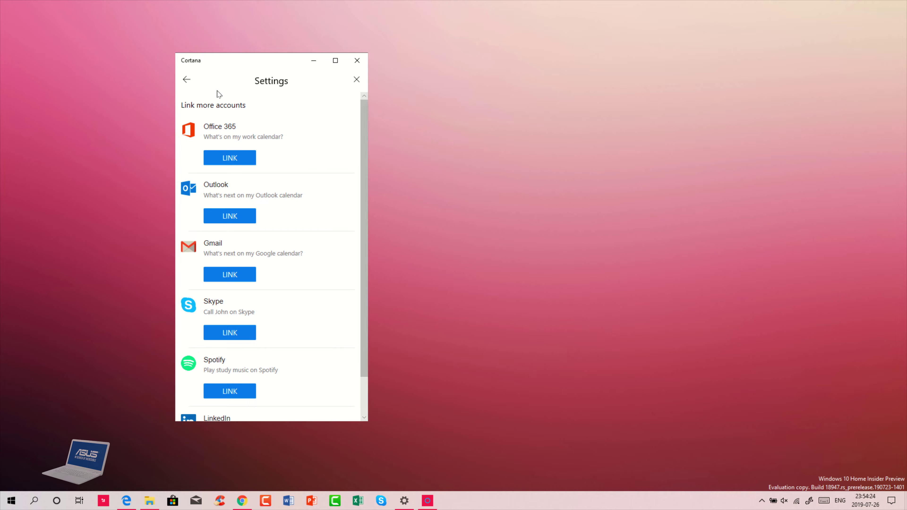
left_click(187, 80)
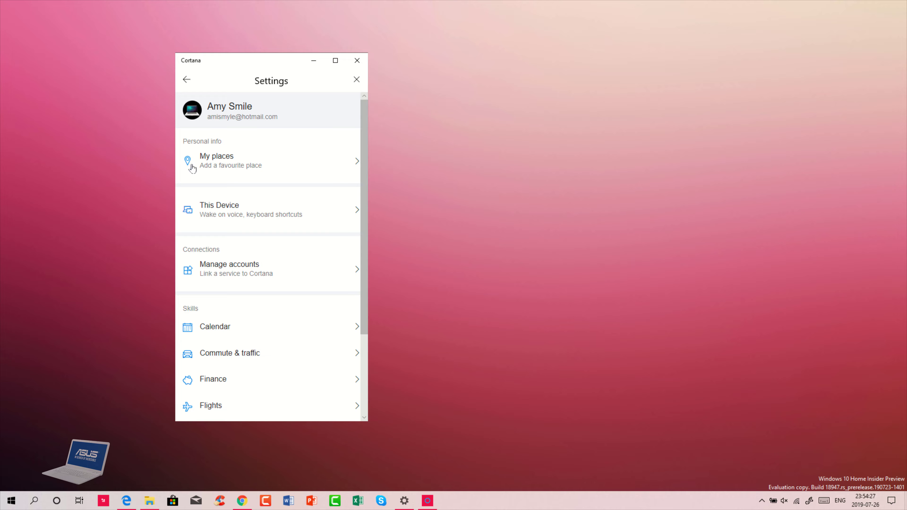
Step: Examine the My places, account profile and This Device pages in Cortana's settings
left_click(285, 171)
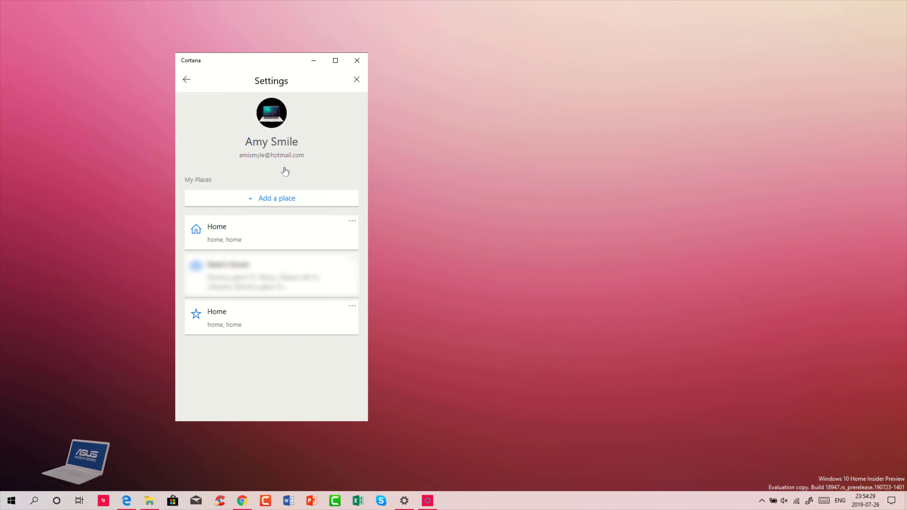
left_click(187, 80)
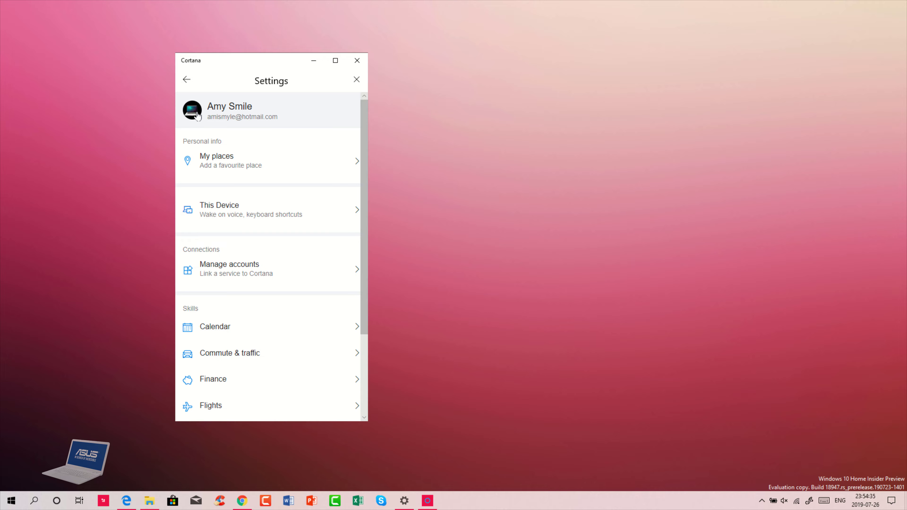
left_click(199, 116)
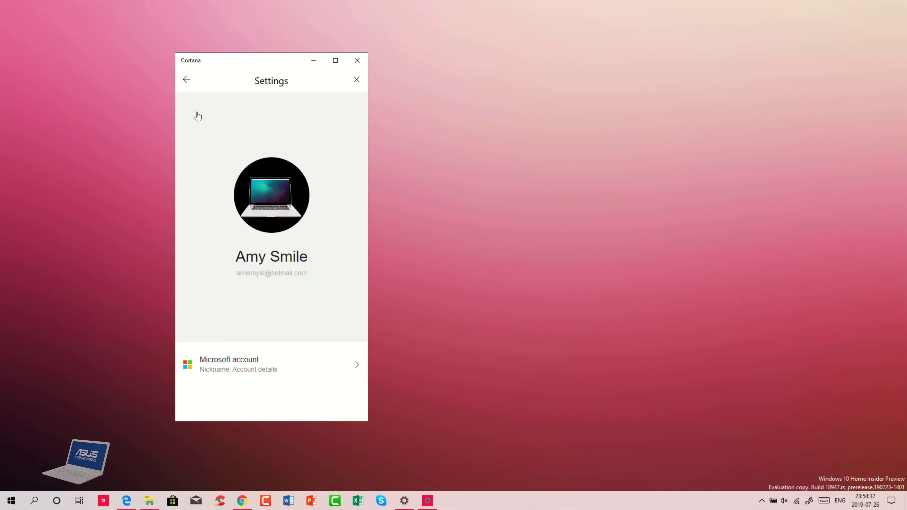
left_click(187, 80)
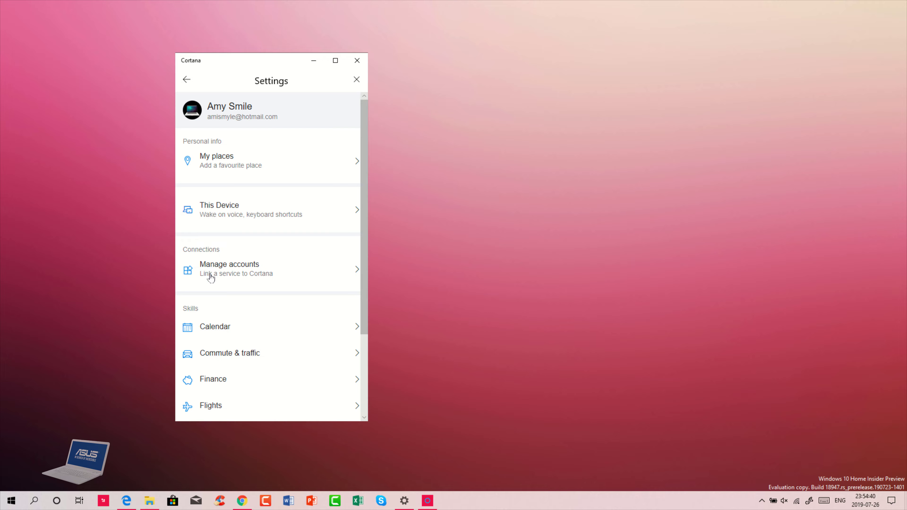
left_click(309, 222)
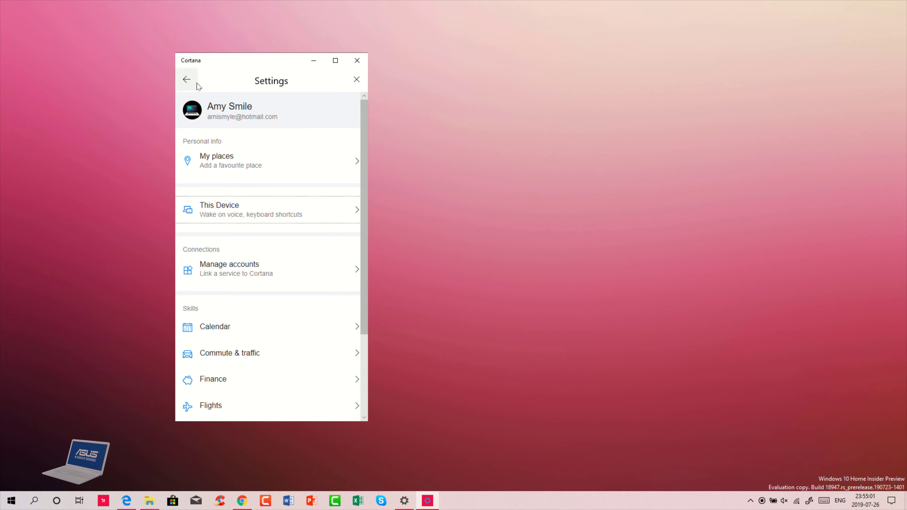
Step: Leave Cortana's settings and open the About page from the chat view
left_click(198, 84)
left_click(198, 83)
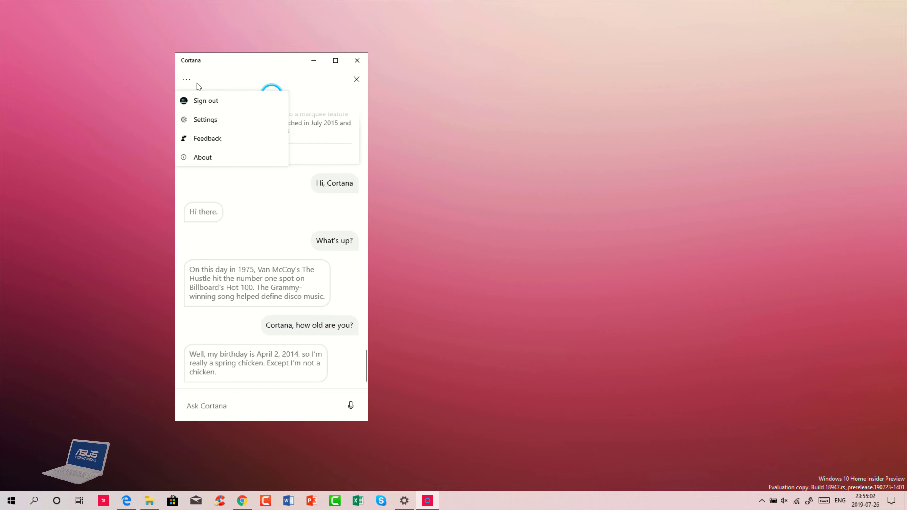
left_click(200, 165)
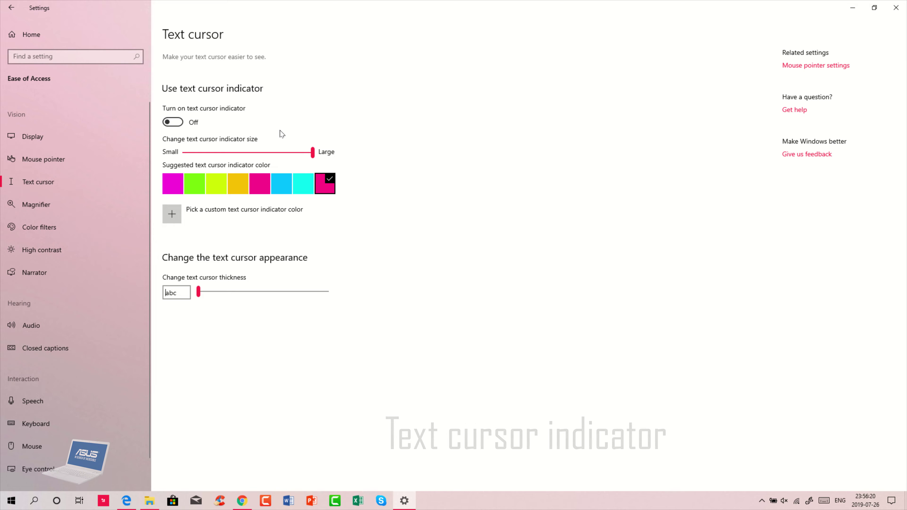
Step: Turn on the text cursor indicator, preview it in the settings search box, and choose the fifth suggested colour, pink
left_click(168, 123)
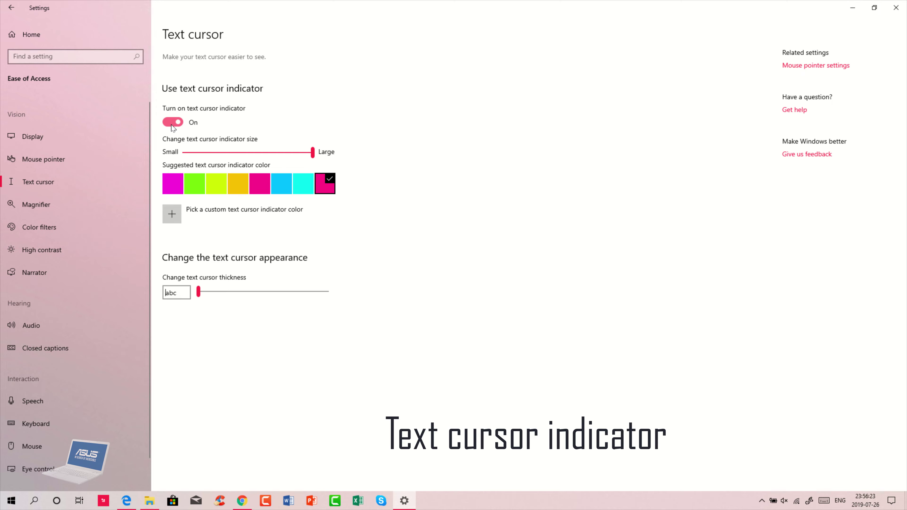
left_click(91, 56)
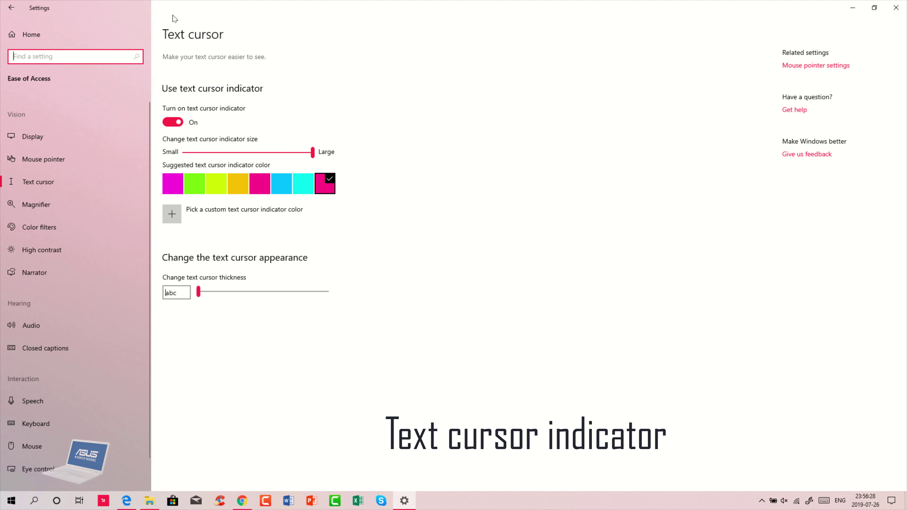
left_click(266, 188)
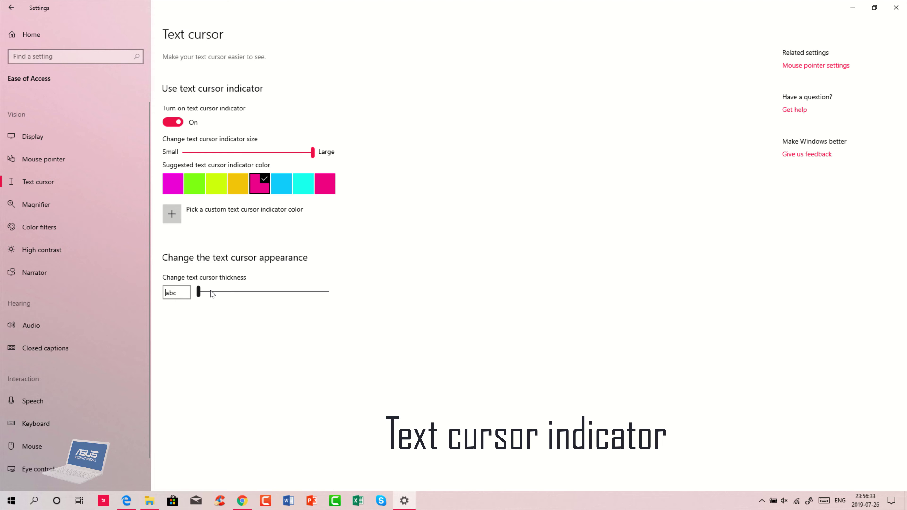
Step: Preview the maximum text cursor thickness in the settings search box, and return the thickness to the minimum
left_click_drag(212, 293, 389, 308)
left_click(105, 59)
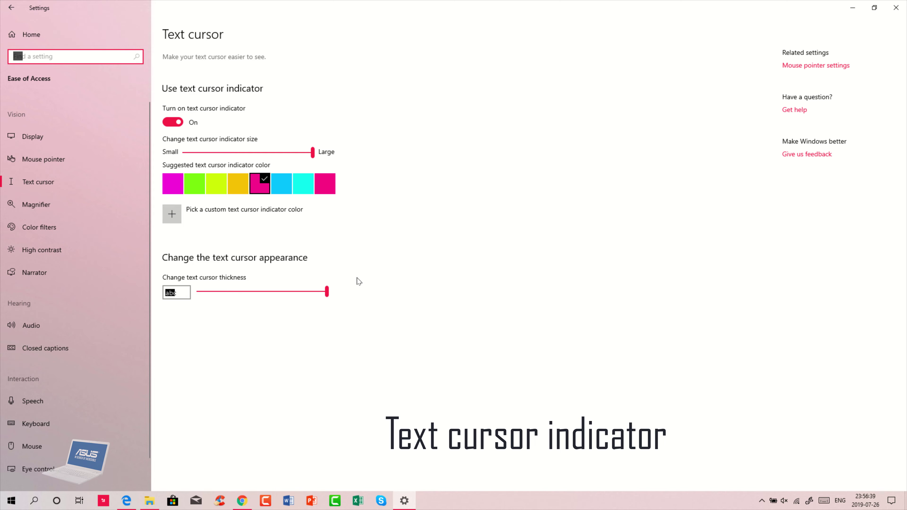
left_click_drag(210, 293, 187, 295)
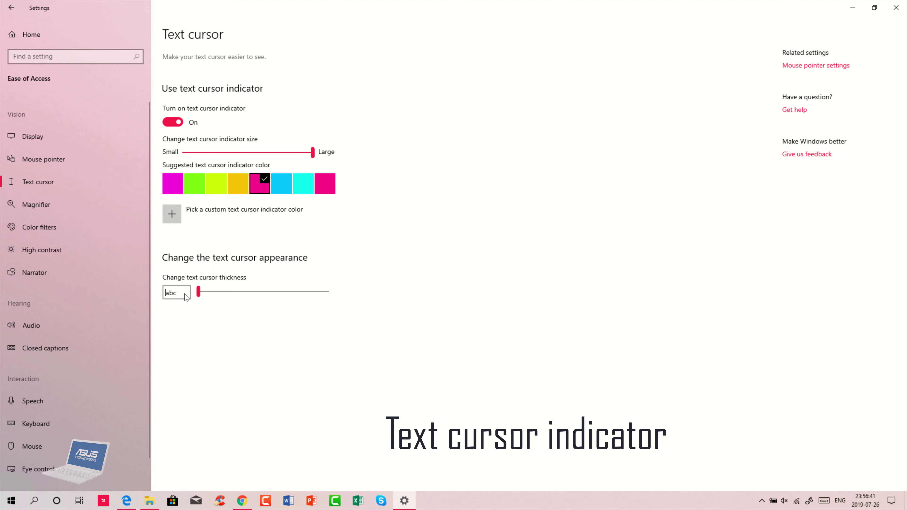
left_click(113, 57)
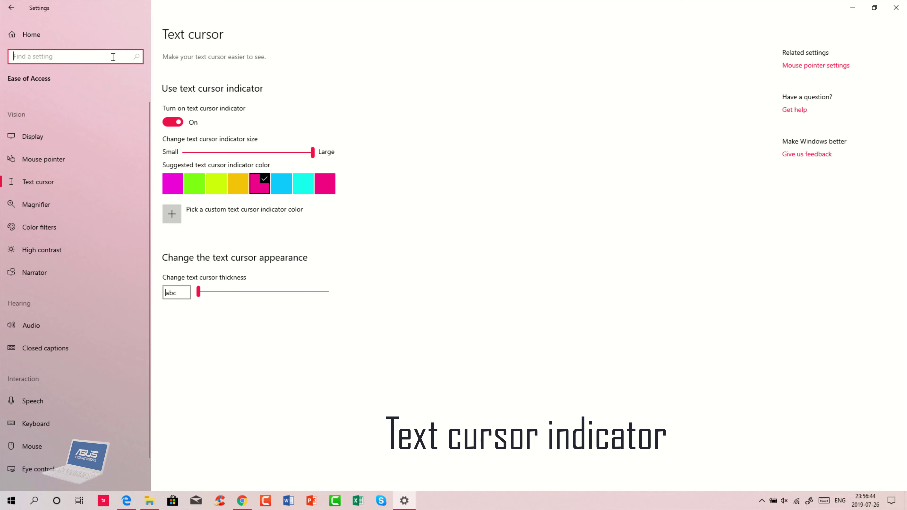
Step: Set the text cursor indicator size to 5 and preview it in the settings search box
mouse_move(312, 152)
left_mouse_down()
mouse_move(205, 154)
mouse_move(326, 157)
left_mouse_up()
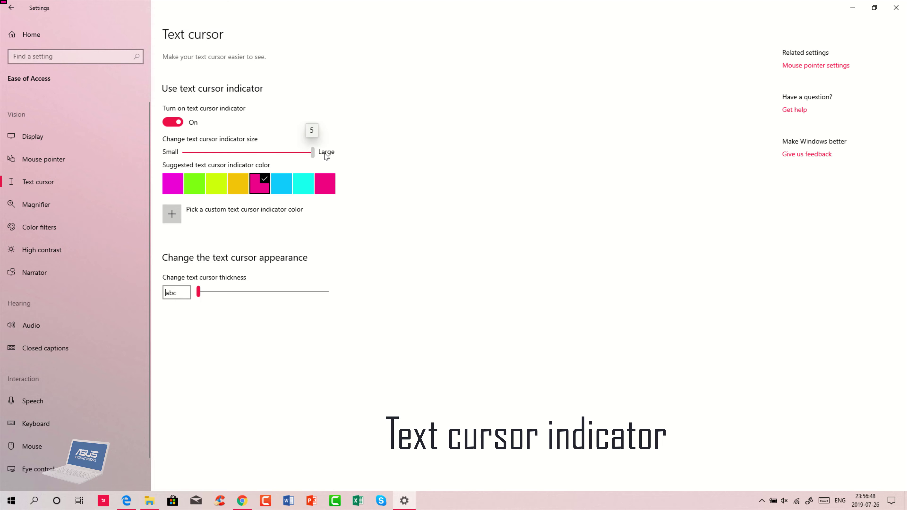
left_click(70, 56)
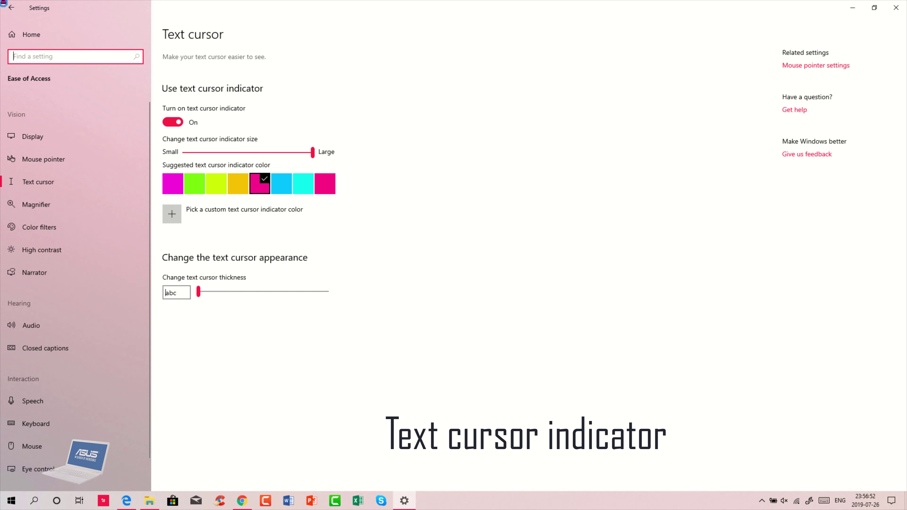
left_click(88, 124)
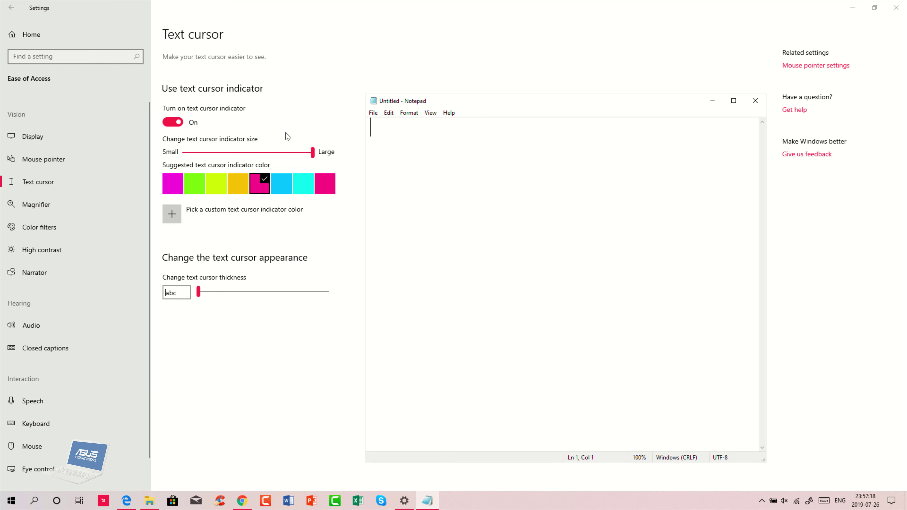
Step: Preview the pink indicator by writing "Hello hello" in the empty Notepad document, and clear the text
type("Hello")
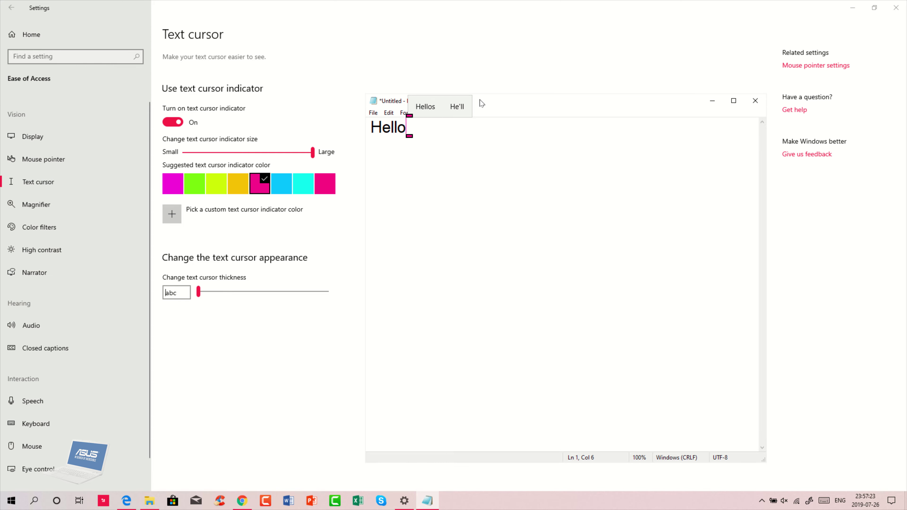
type(" h")
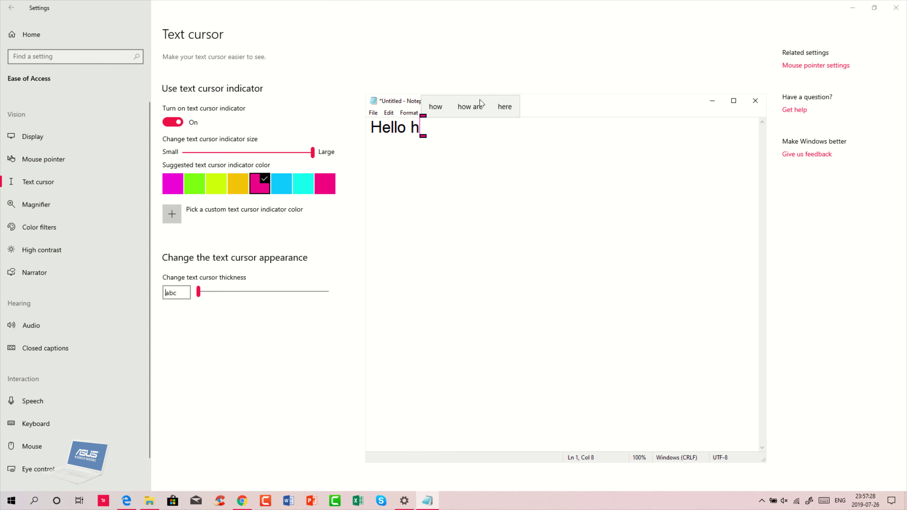
type("ello")
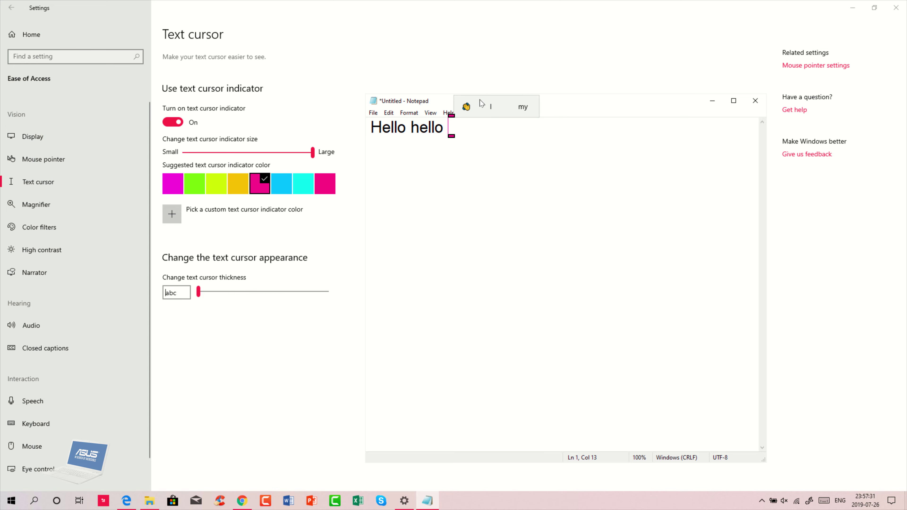
key("ctrl+a")
key("Delete")
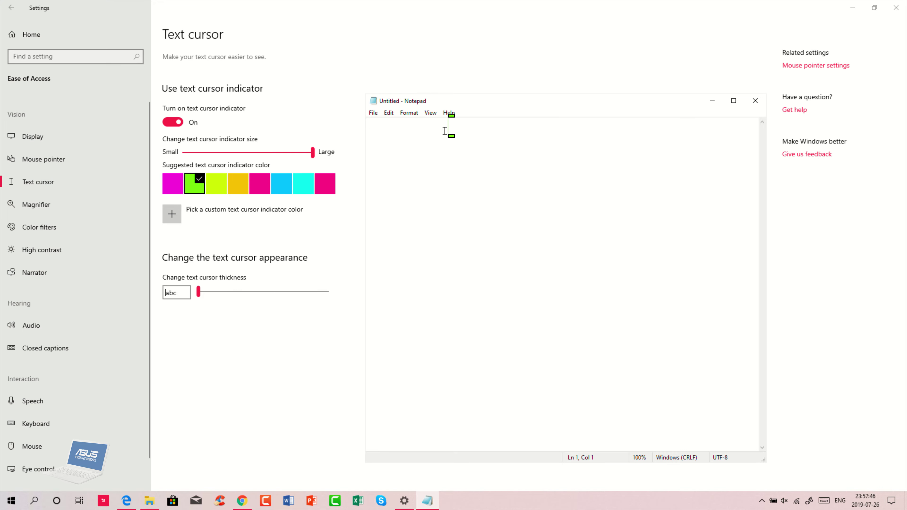
Step: Write "AbcD 1234" in the Notepad document to preview the green text cursor indicator
type("Ab")
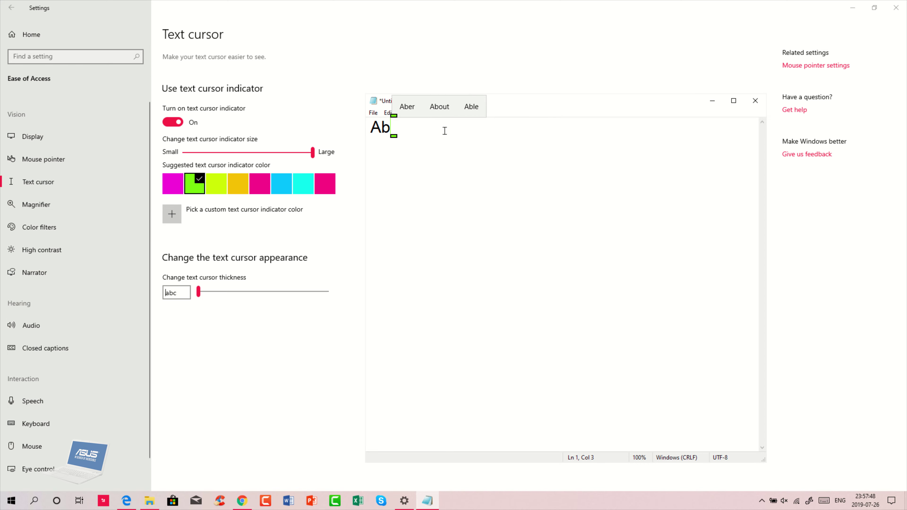
type("cD")
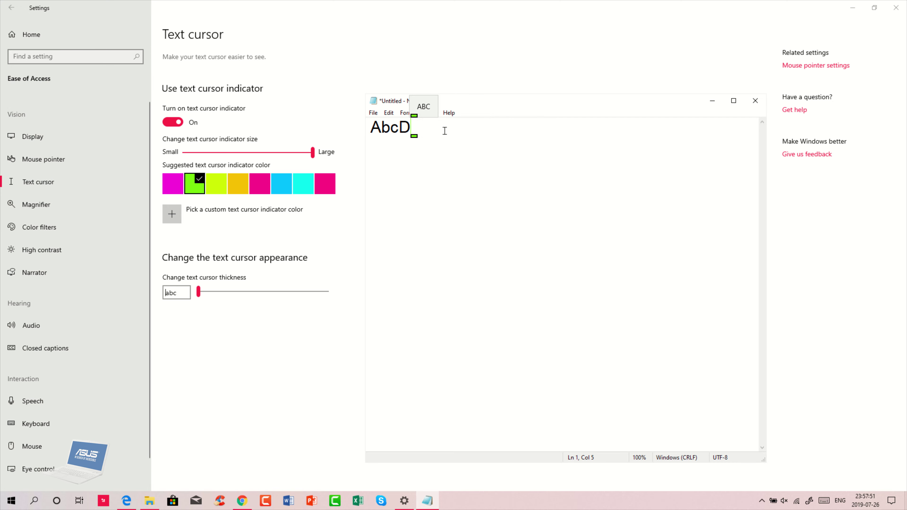
type(" 1234")
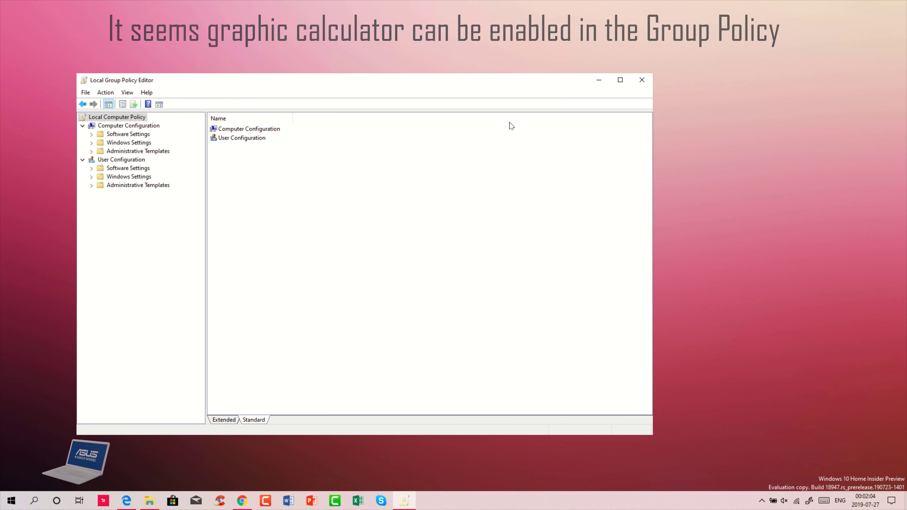
Step: In the Local Group Policy Editor, open the Calculator folder under User Configuration, Administrative Templates, Windows Components
left_click(143, 159)
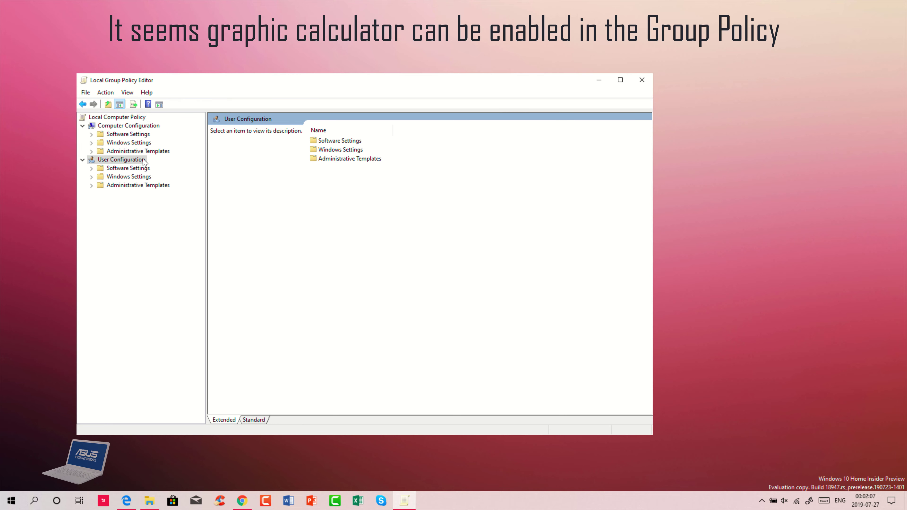
double_click(154, 187)
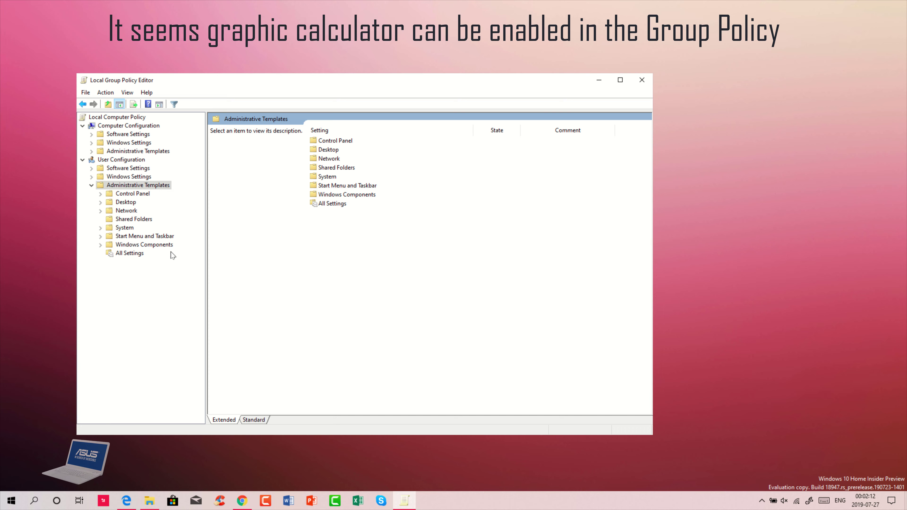
double_click(168, 245)
left_click(145, 171)
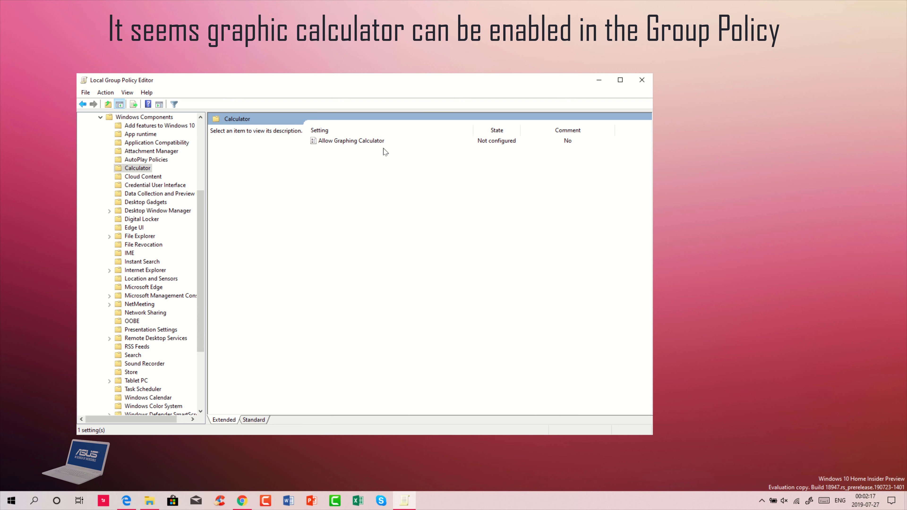
Step: Set the Allow Graphing Calculator policy to Enabled and apply the change
left_click(391, 141)
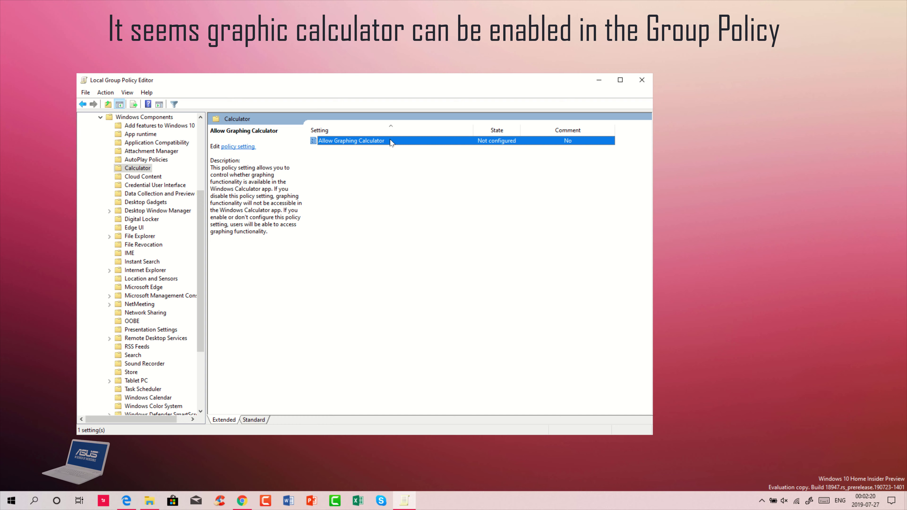
double_click(391, 141)
left_click_drag(259, 58, 698, 55)
left_click(515, 108)
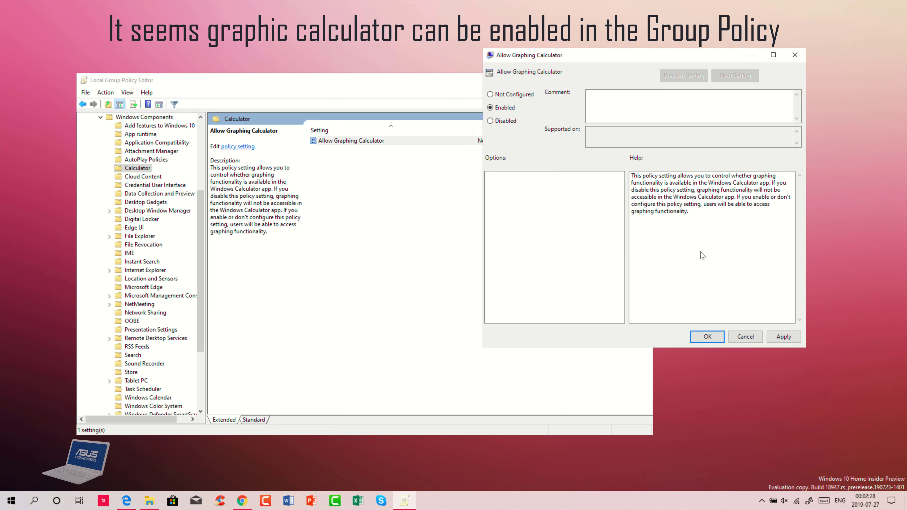
left_click(796, 338)
left_click(708, 336)
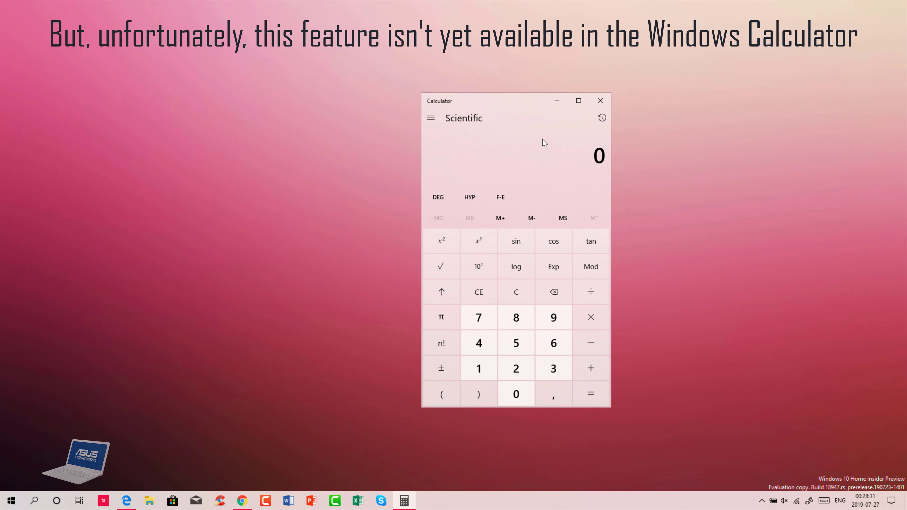
Step: Look through the Calculator app's modes and converters for a graphing mode, and return to Scientific
left_click(436, 119)
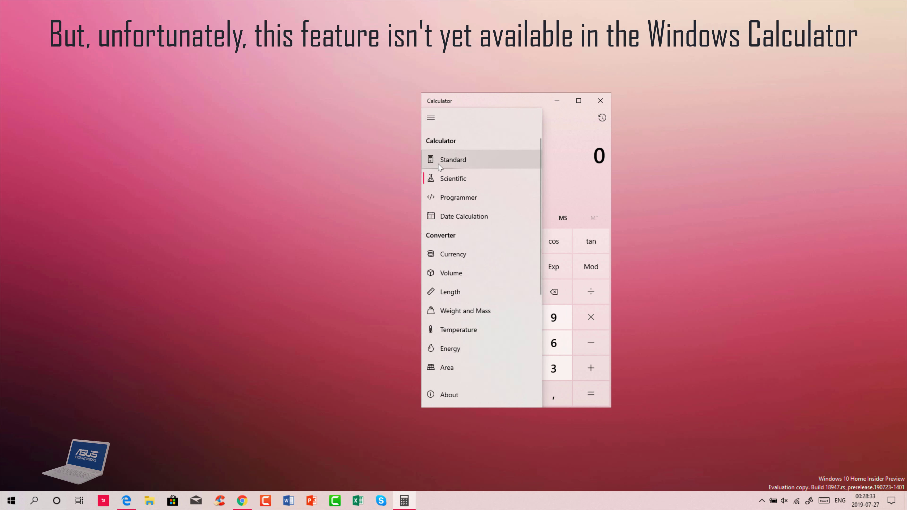
scroll(431, 229, "down", 2)
scroll(432, 234, "down", 1)
scroll(433, 215, "up", 4)
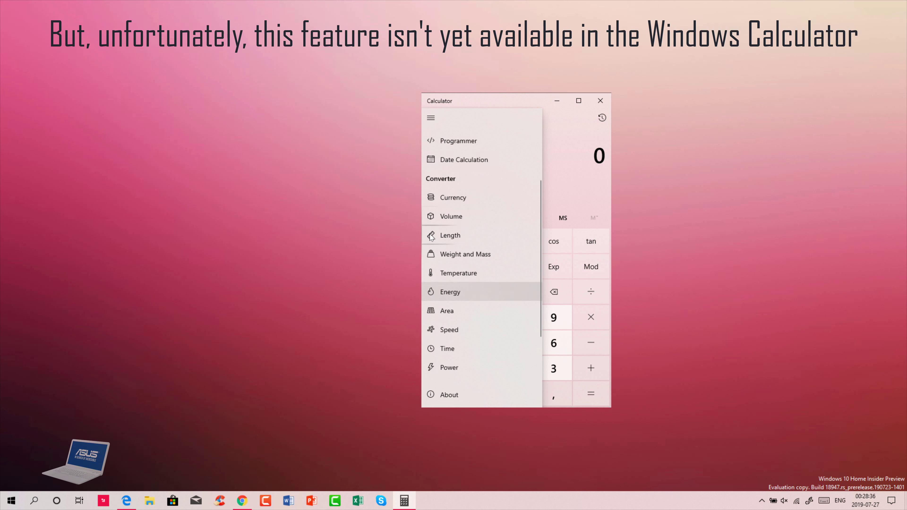
left_click(435, 179)
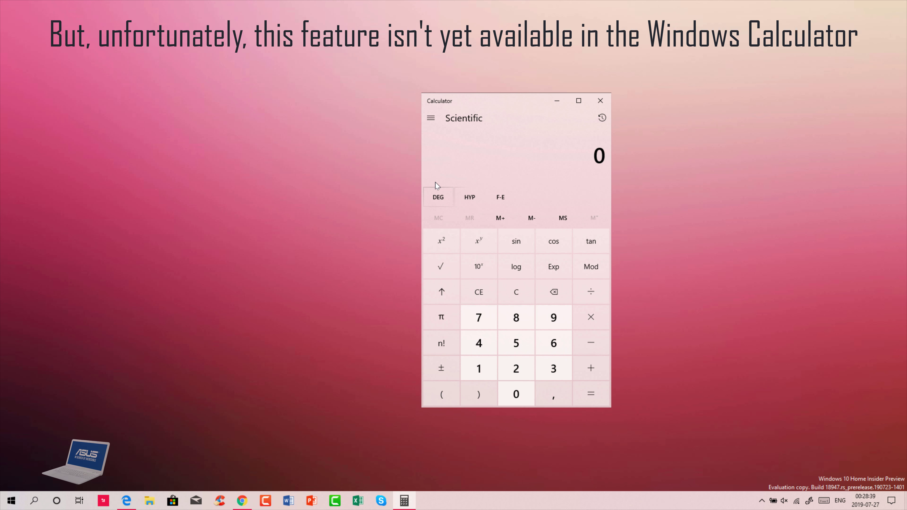